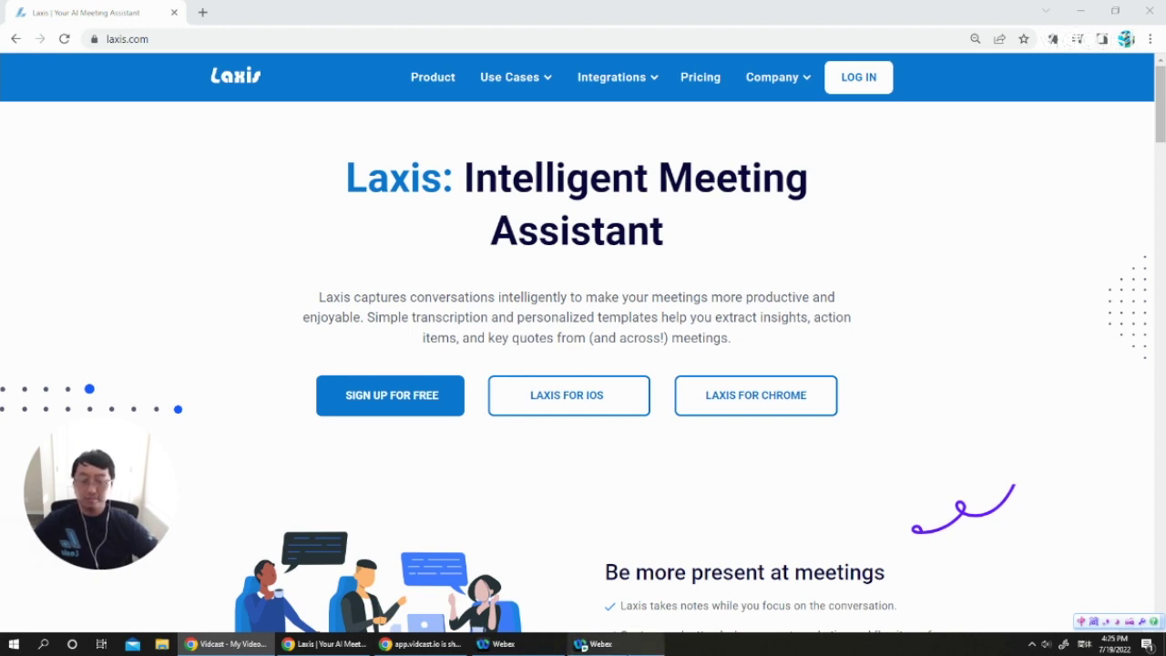
Step: Bring the Webex meeting forward, open the AI Meeting Assistant - Laxis app, and begin signing in
left_click(615, 644)
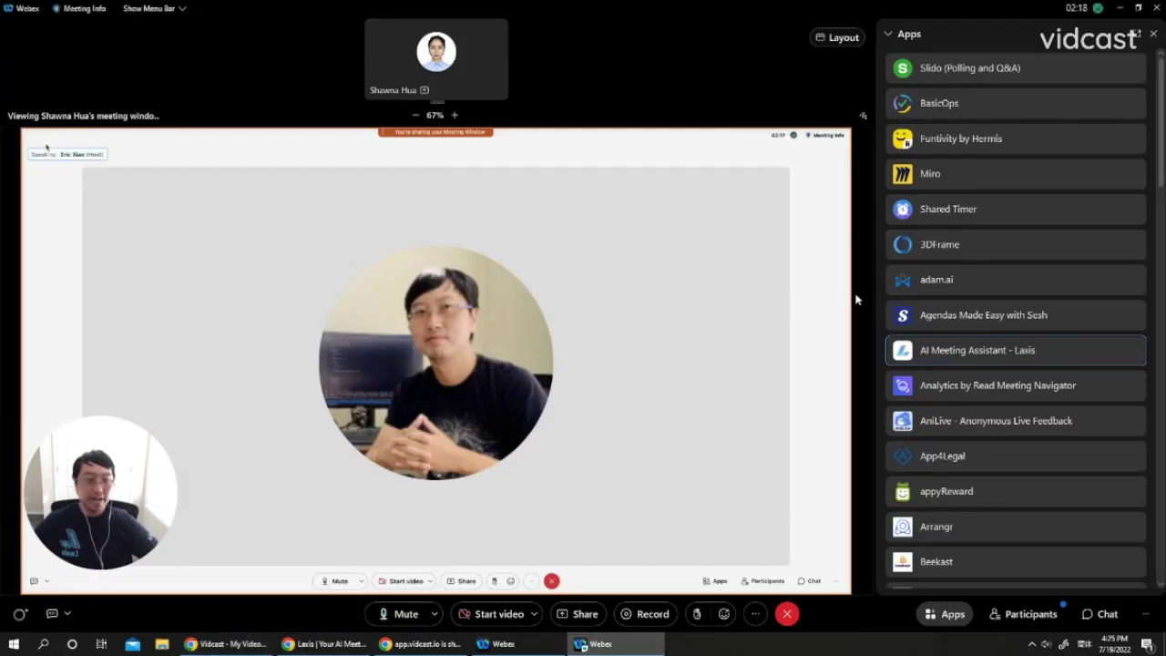
left_click(963, 358)
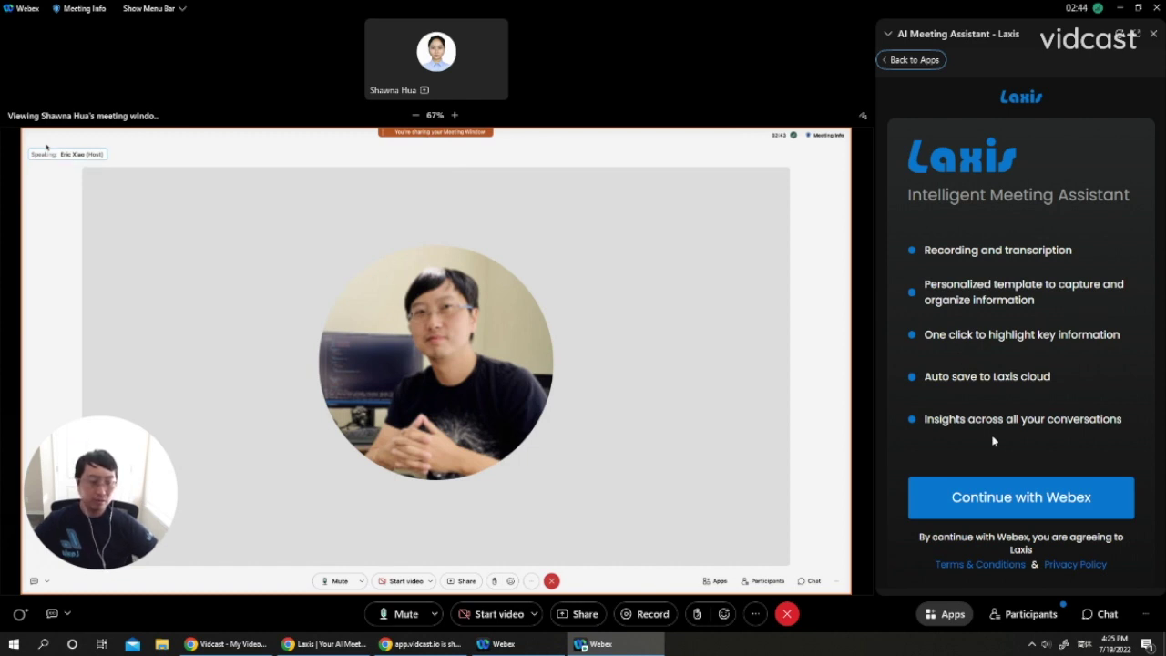
left_click(1004, 511)
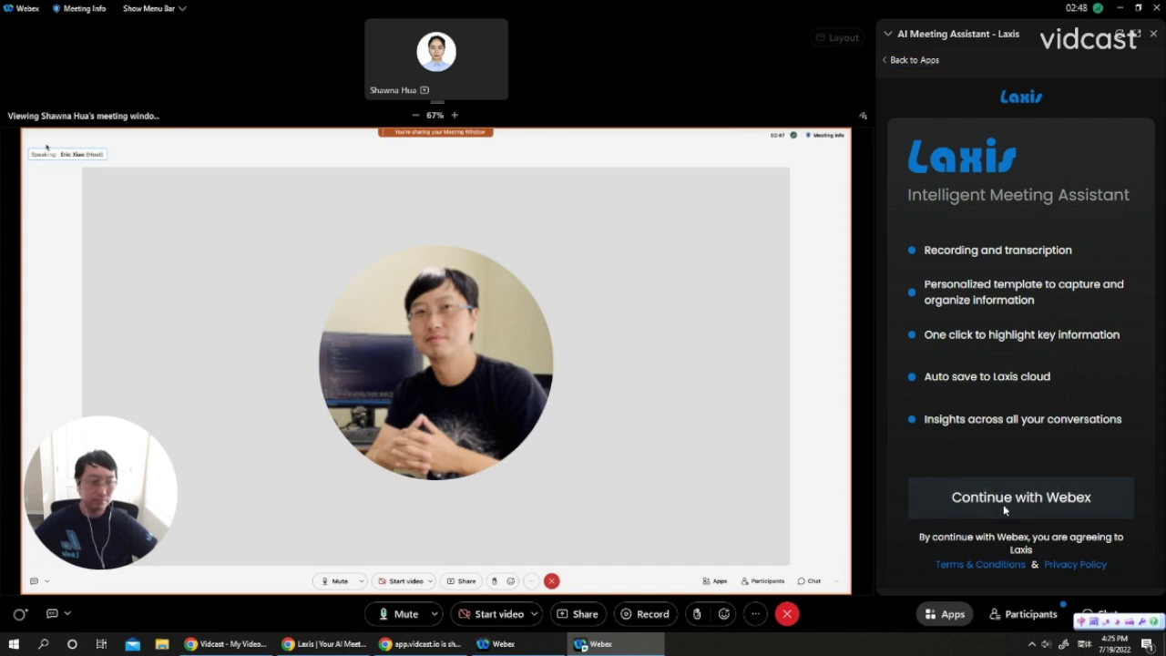
Step: Sign in to Laxis with the saved Webex account e-mail and its password
left_click(982, 310)
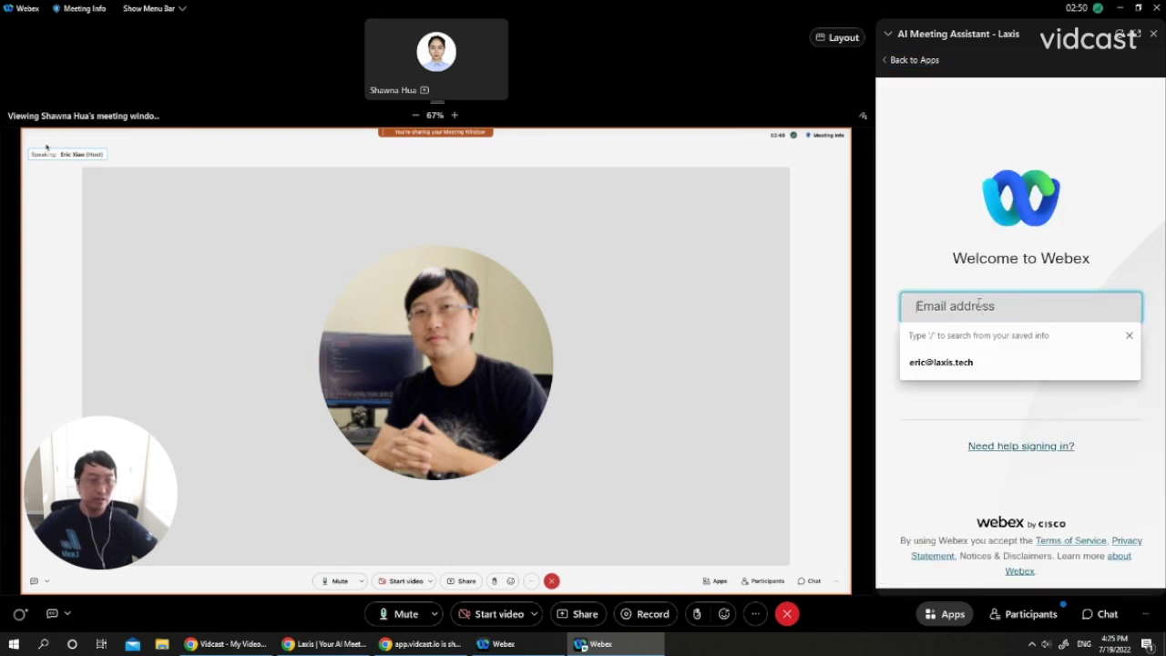
left_click(956, 362)
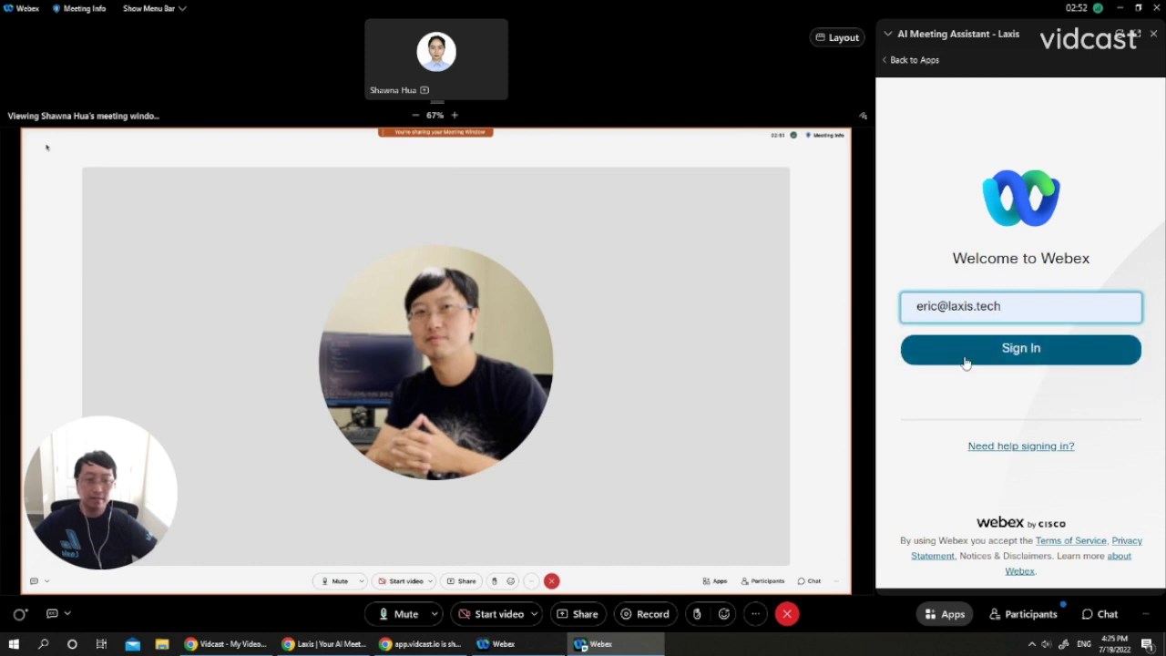
left_click(966, 363)
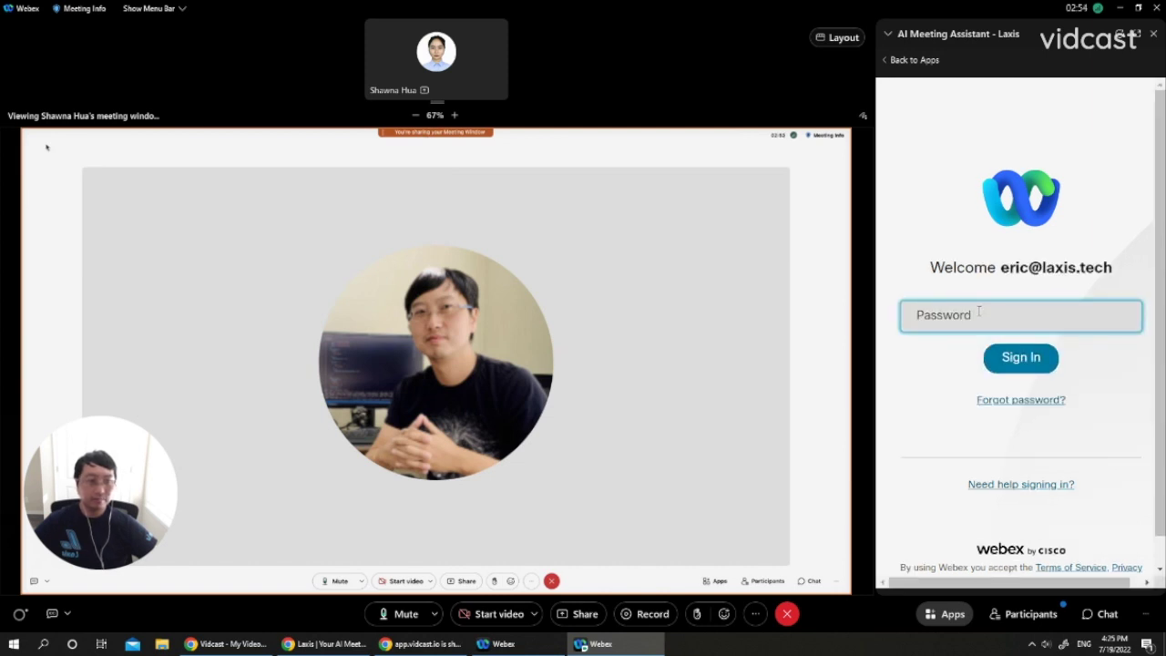
left_click(978, 311)
type("•••••••••")
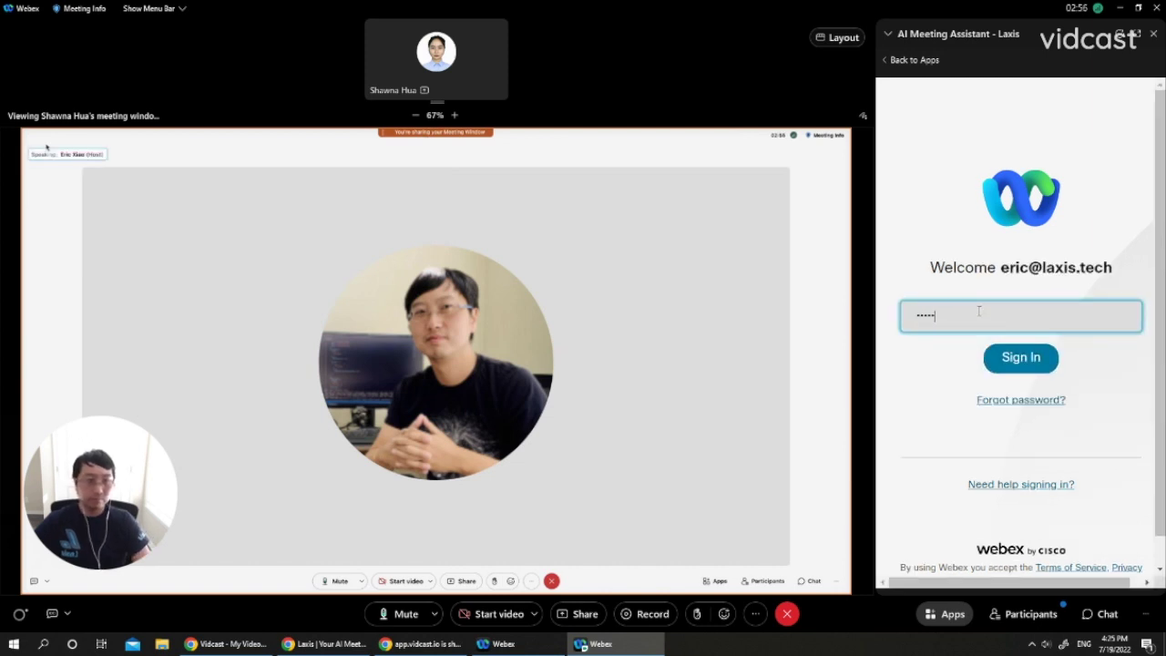
type("•")
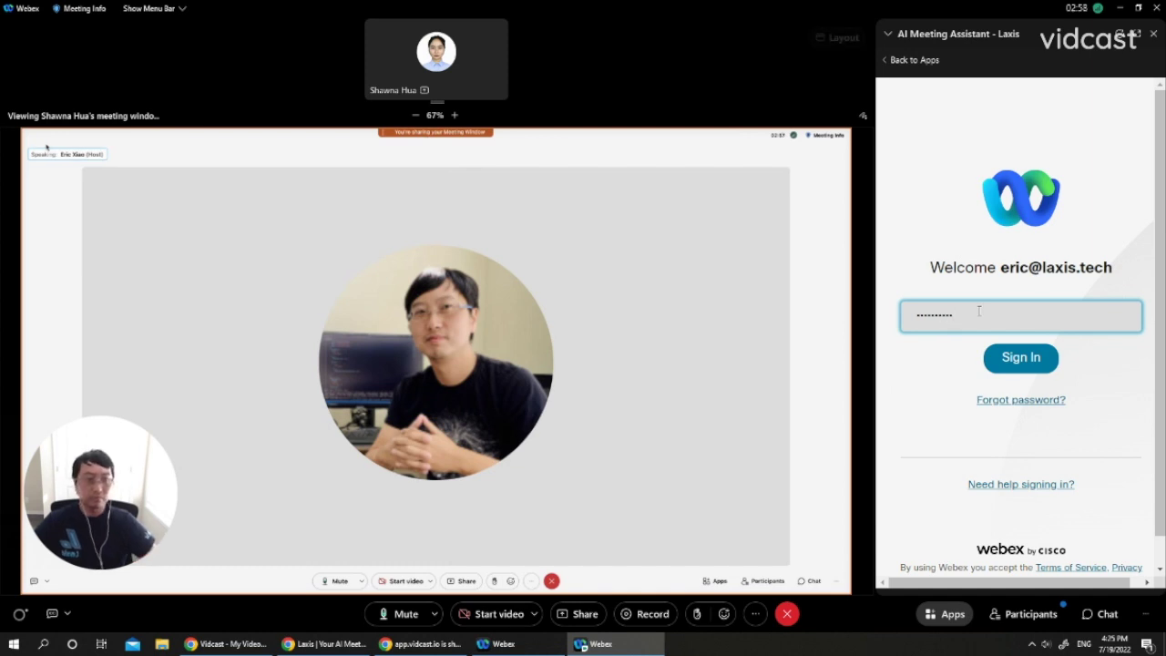
left_click(1026, 365)
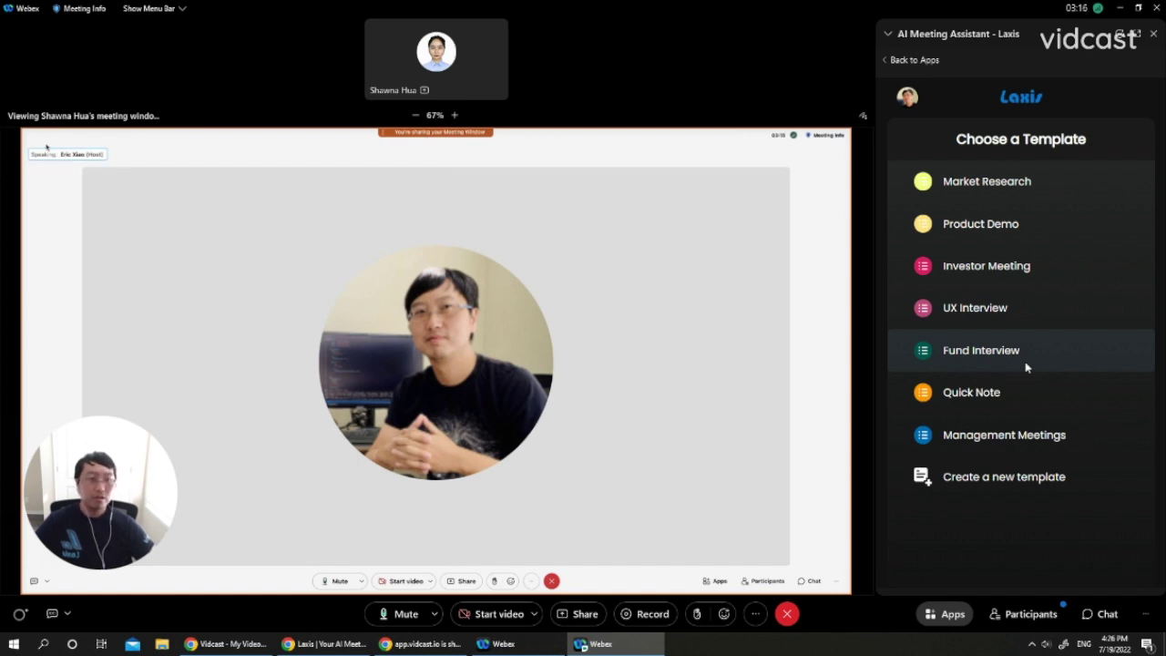
Step: Choose the Product Demo template with Next Step, Critical Issue, Product Features and Customer Feedback topics
left_click(1028, 223)
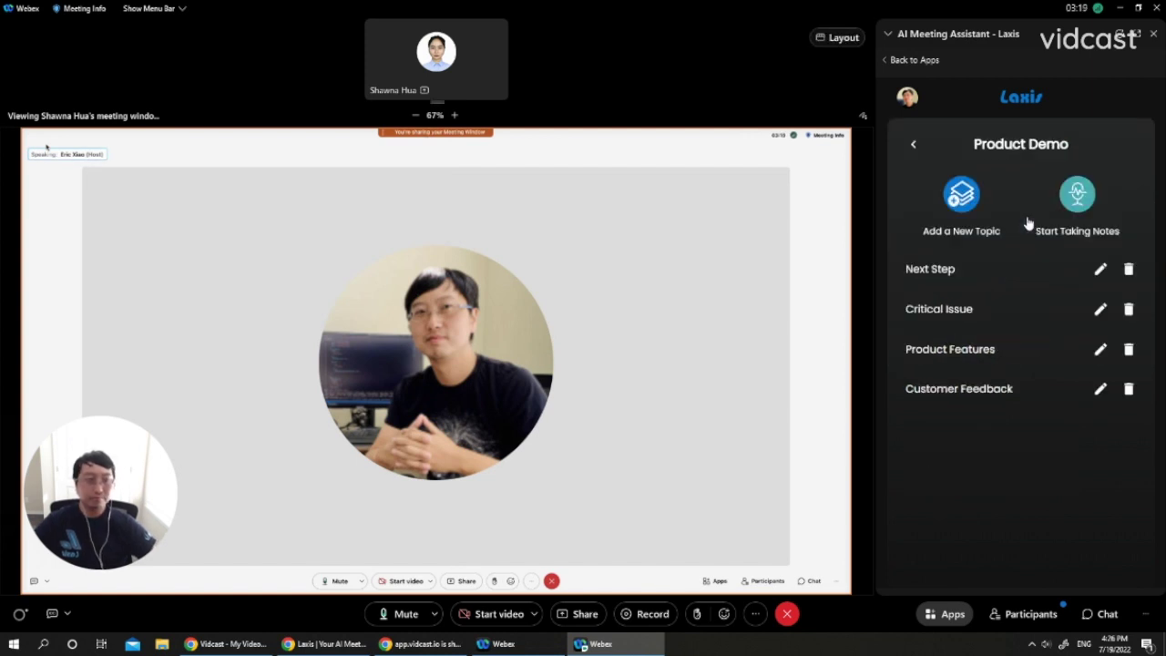
left_click(1027, 146)
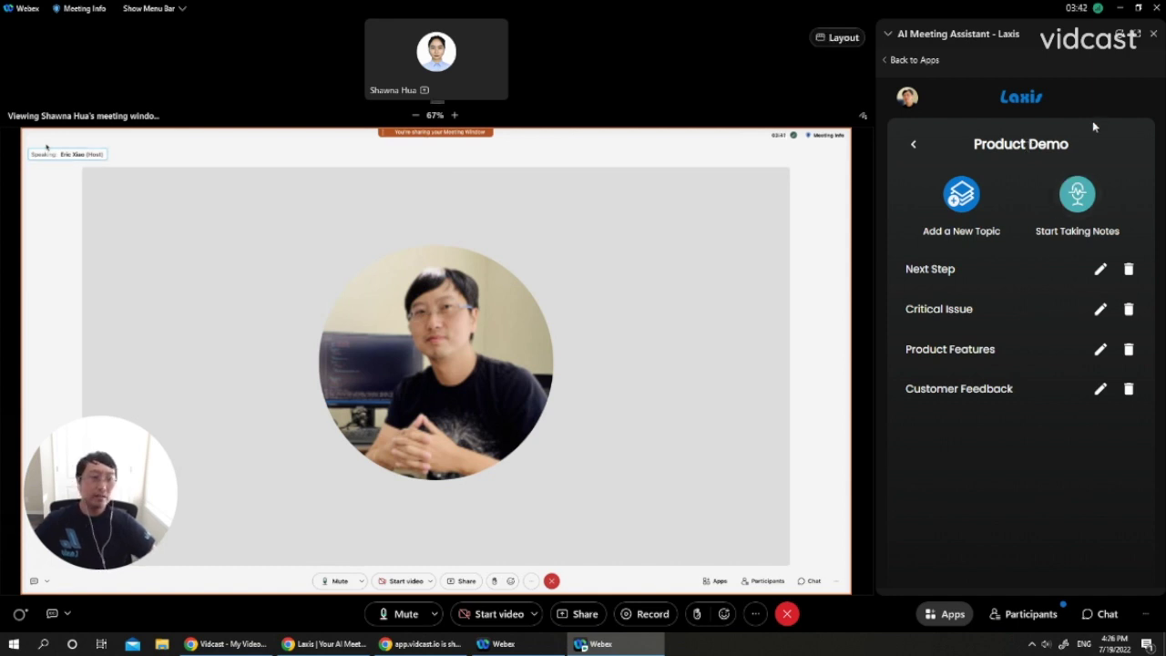
Step: Start notes, record the meeting to the cloud, and tag a Product Features moment at 00:12
left_click(1077, 196)
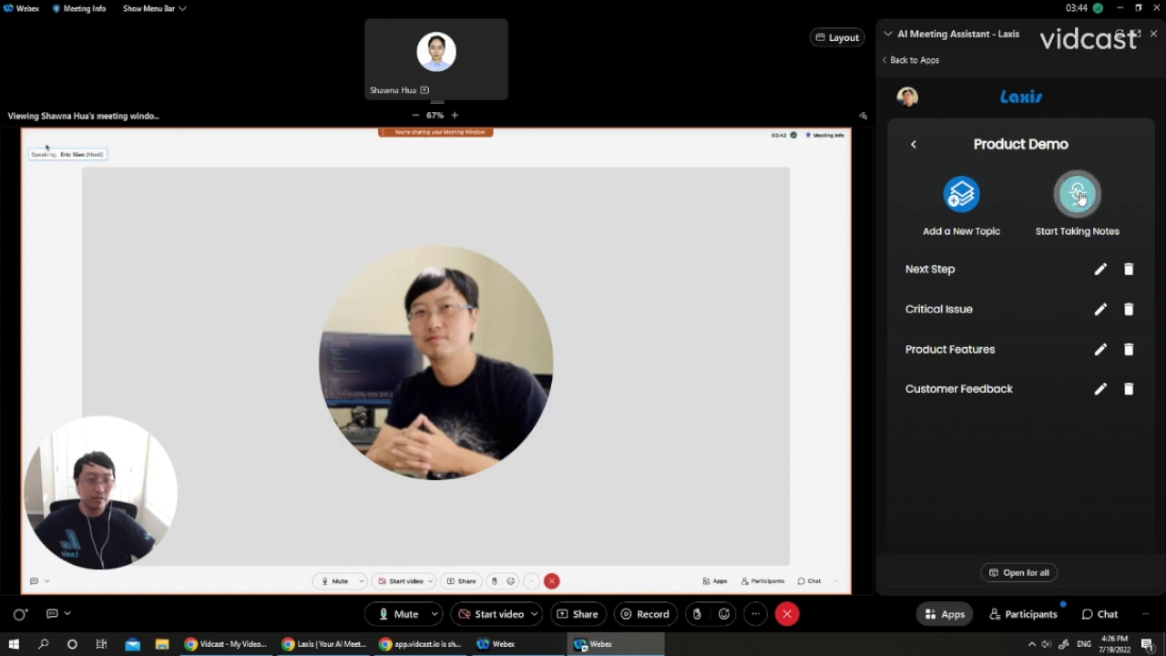
left_click(646, 614)
left_click(656, 572)
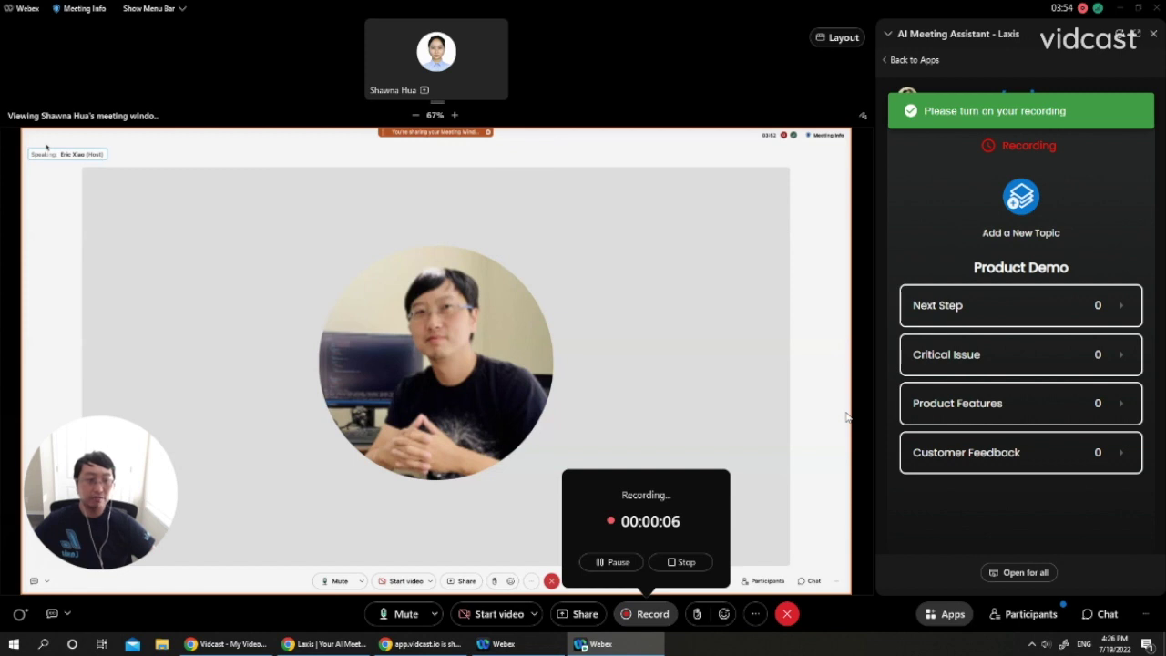
left_click(1075, 402)
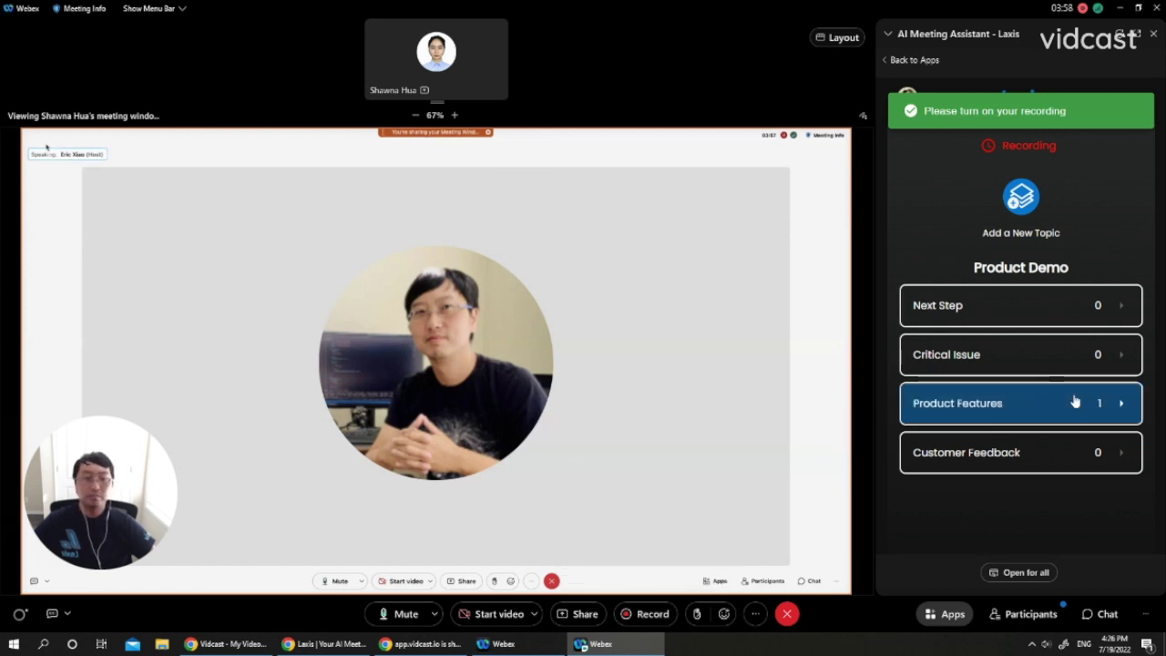
left_click(1134, 403)
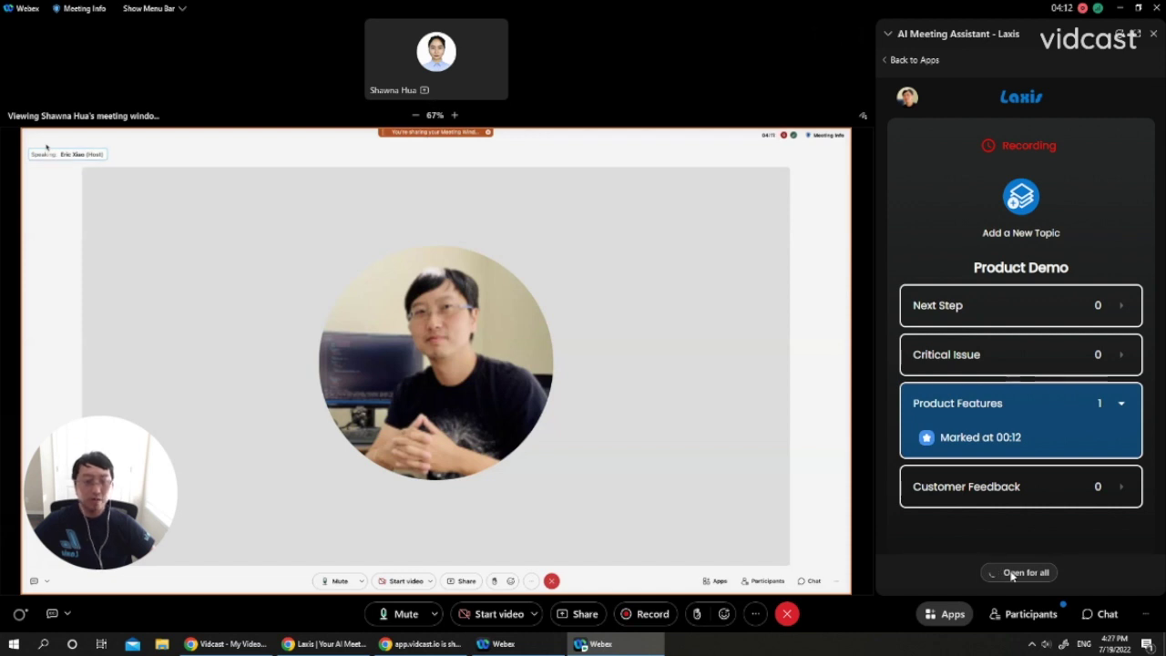
Step: Share the Laxis panel with all participants and tag a Next Step moment
left_click(1013, 572)
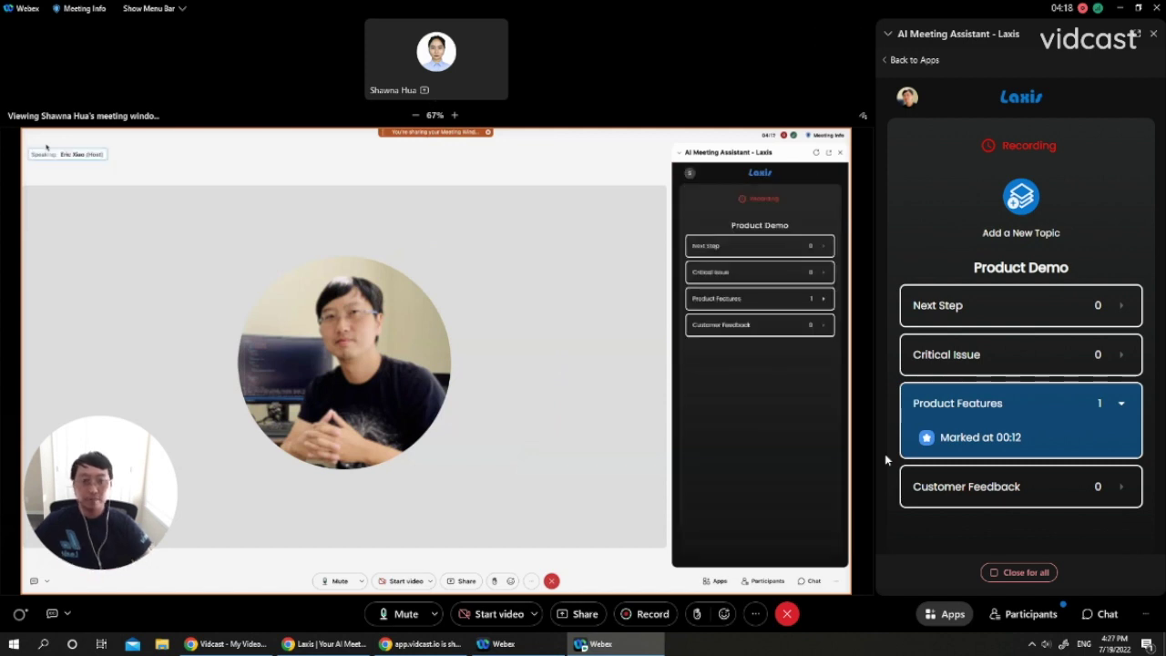
left_click(1027, 312)
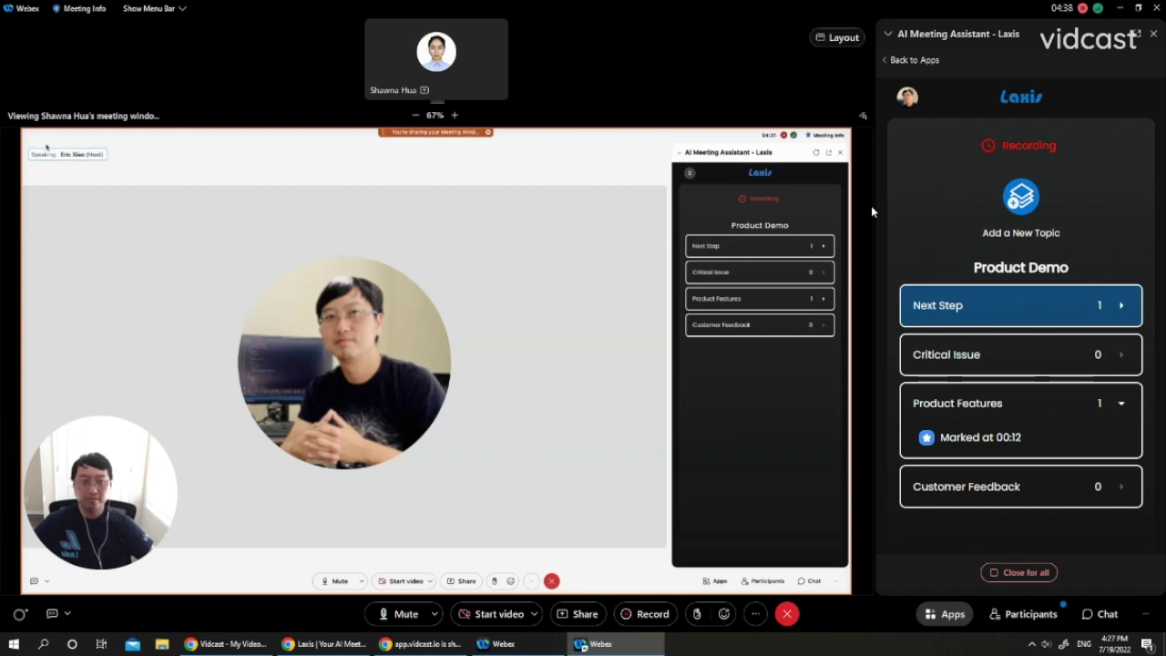
Step: Log in to the Laxis website through Webex using the autofilled account e-mail
left_click(324, 644)
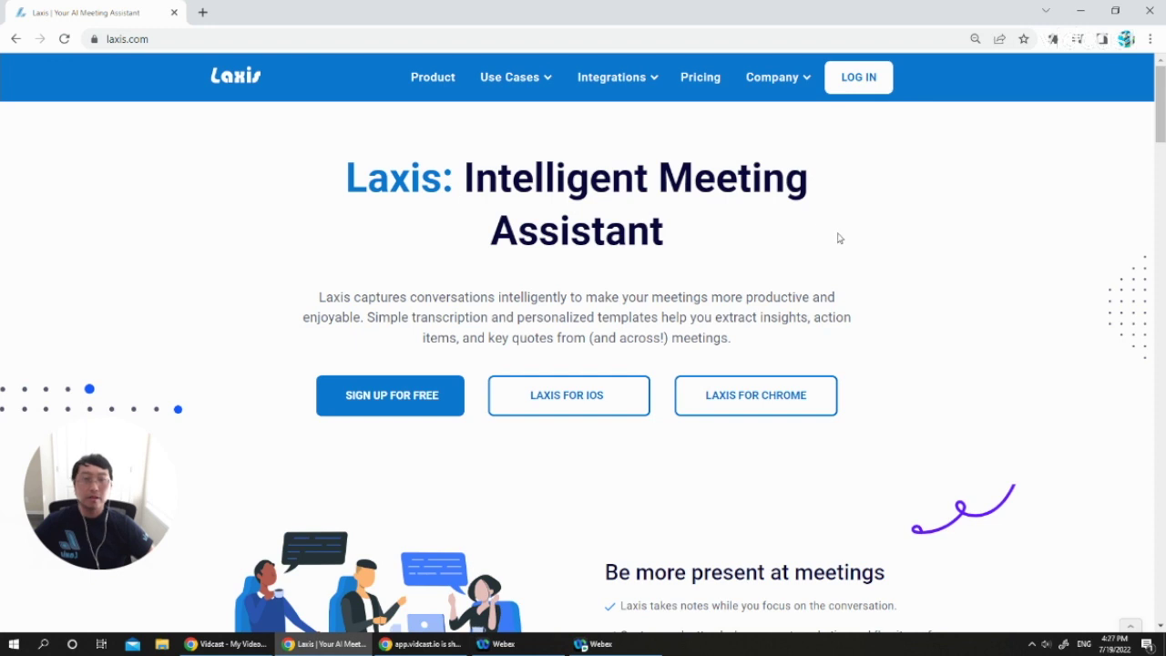
left_click(859, 80)
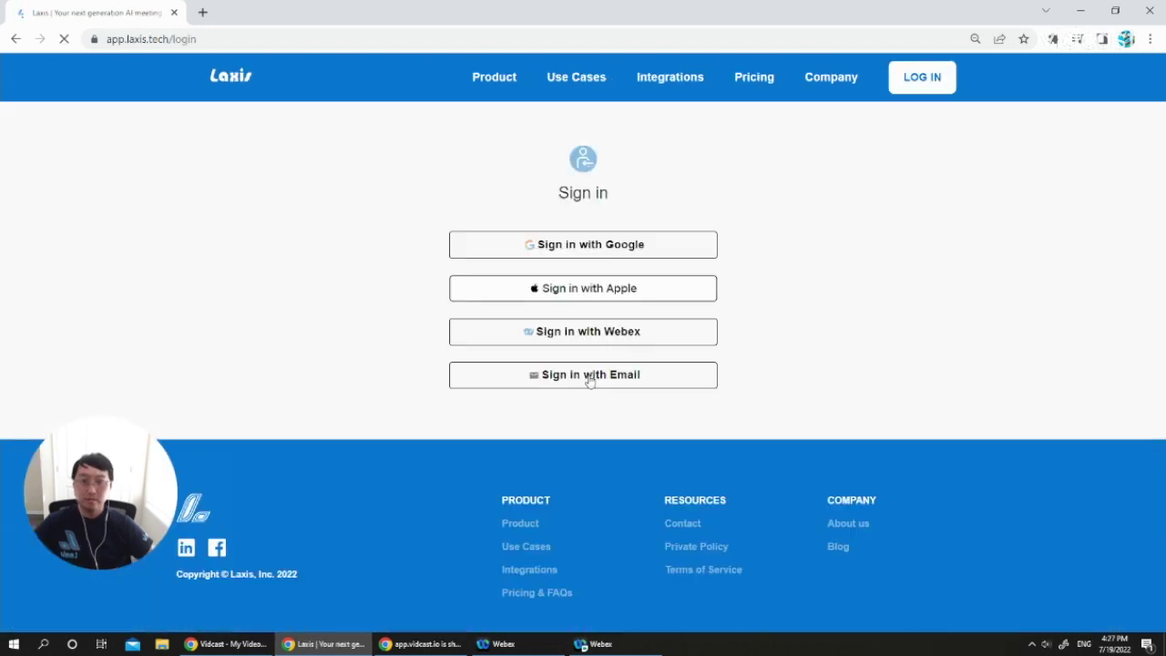
left_click(606, 337)
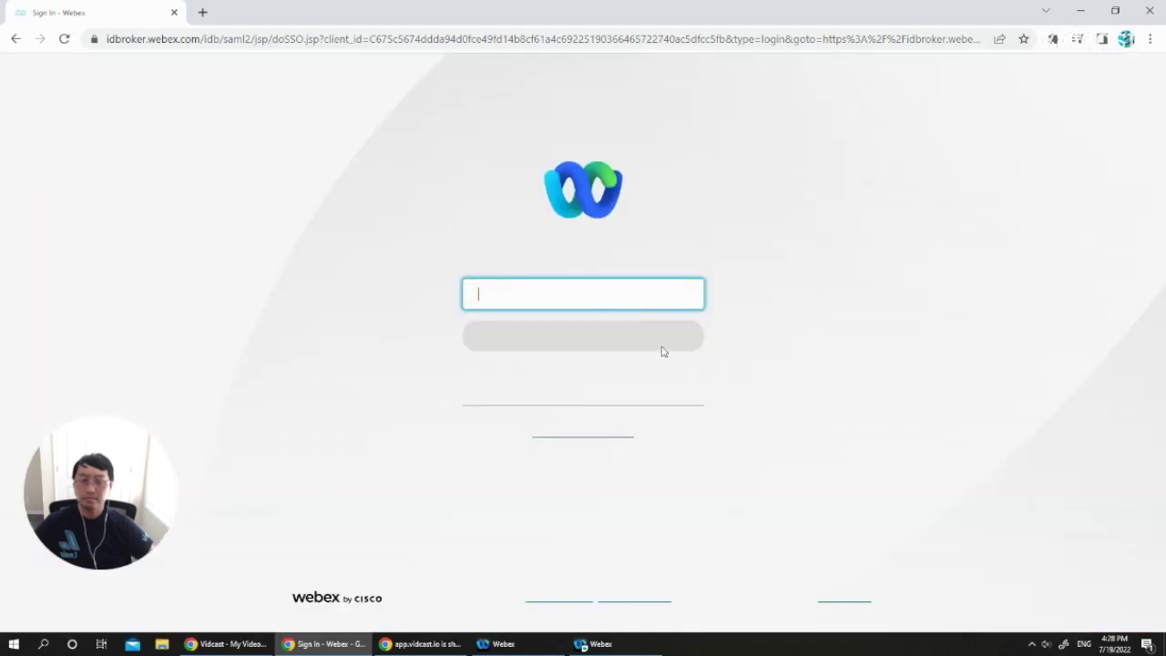
left_click(638, 295)
type("eric")
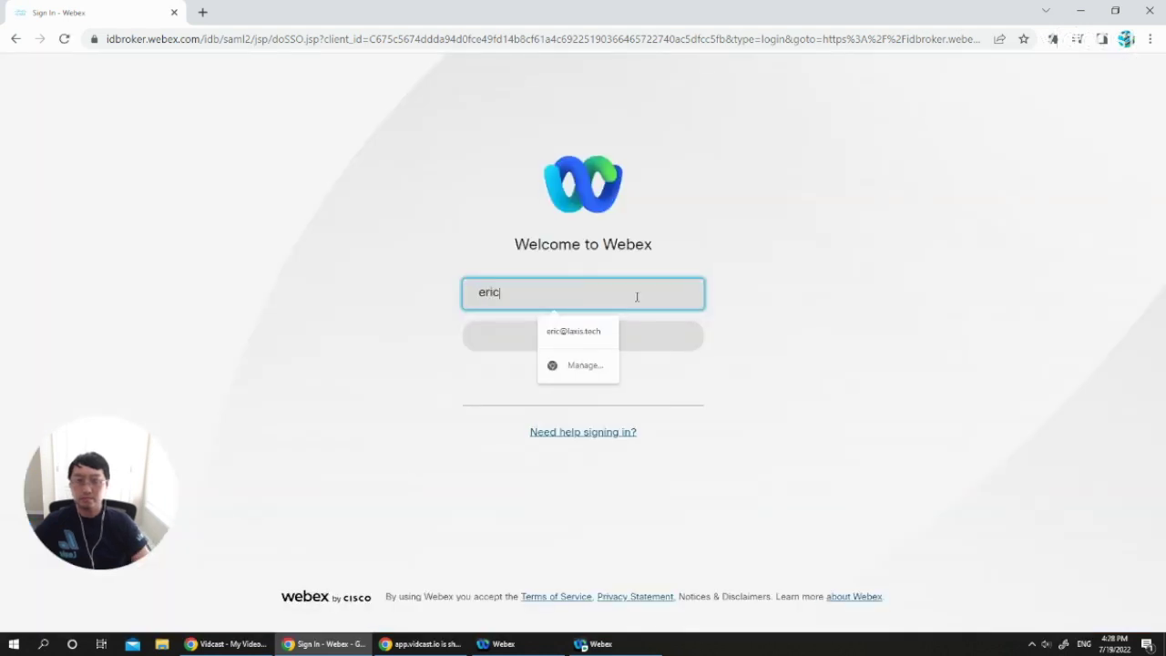
left_click(588, 330)
left_click(592, 344)
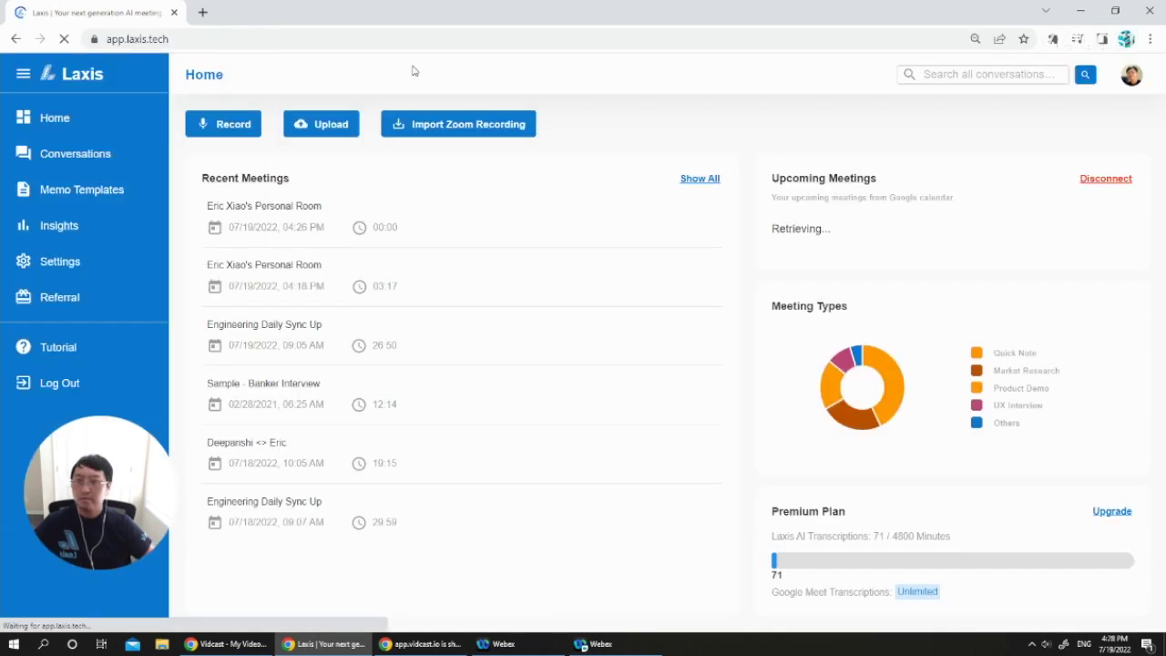
Step: Open the Sample - Banker Interview conversation from the Conversations list
left_click(106, 158)
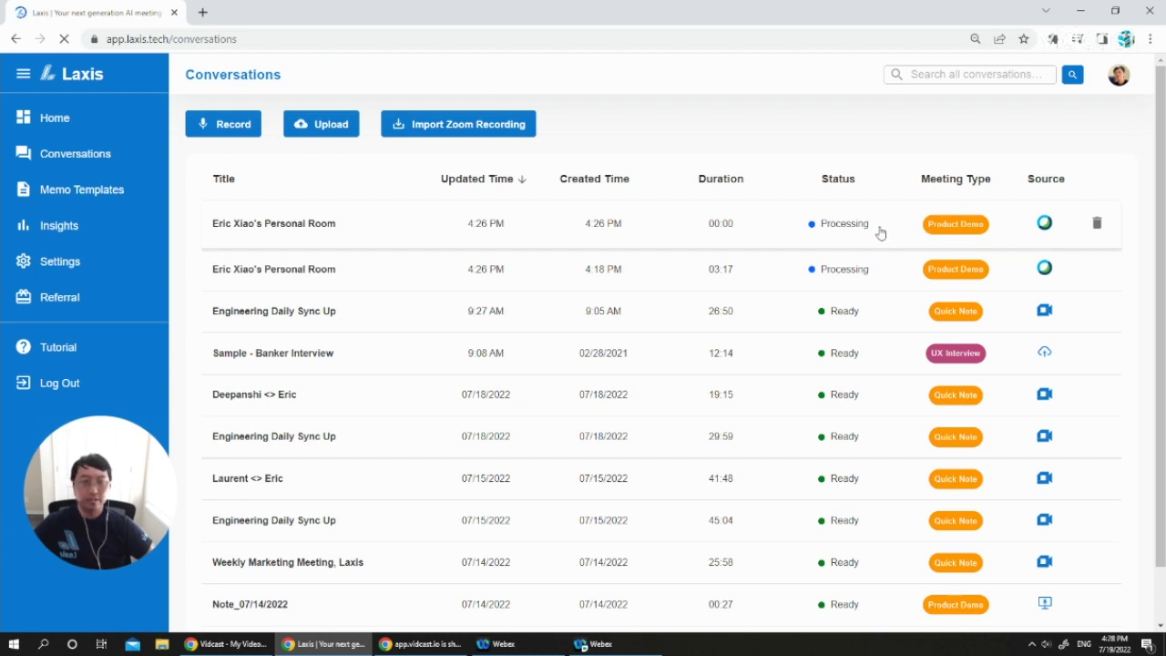
scroll(853, 306, "down", 1)
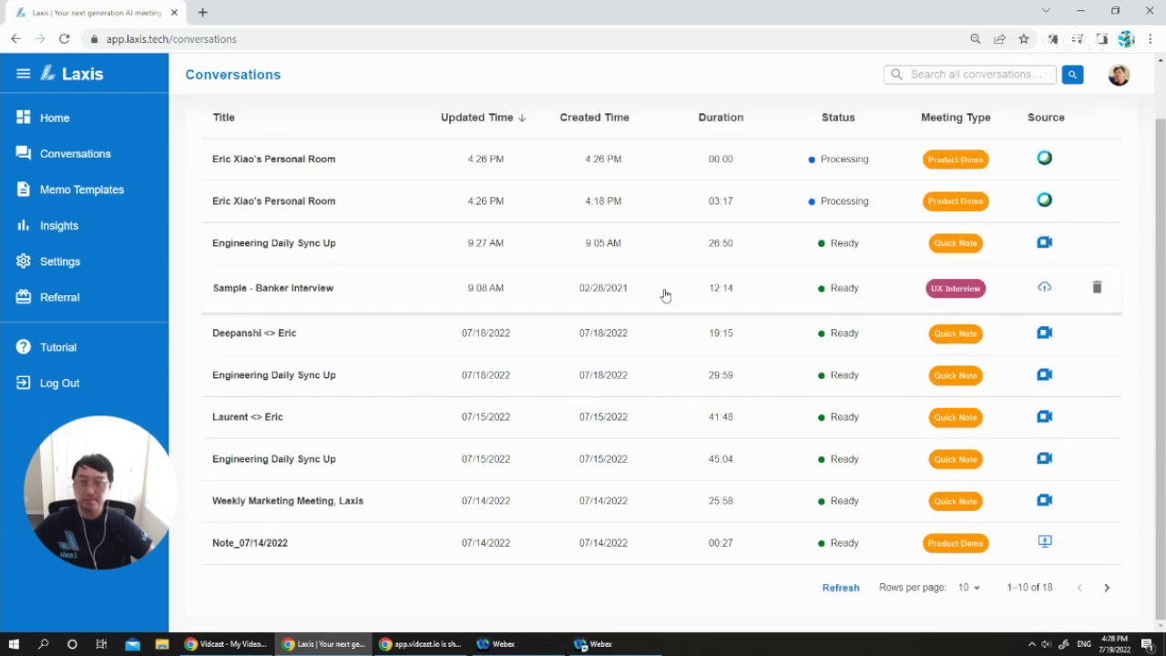
left_click(665, 294)
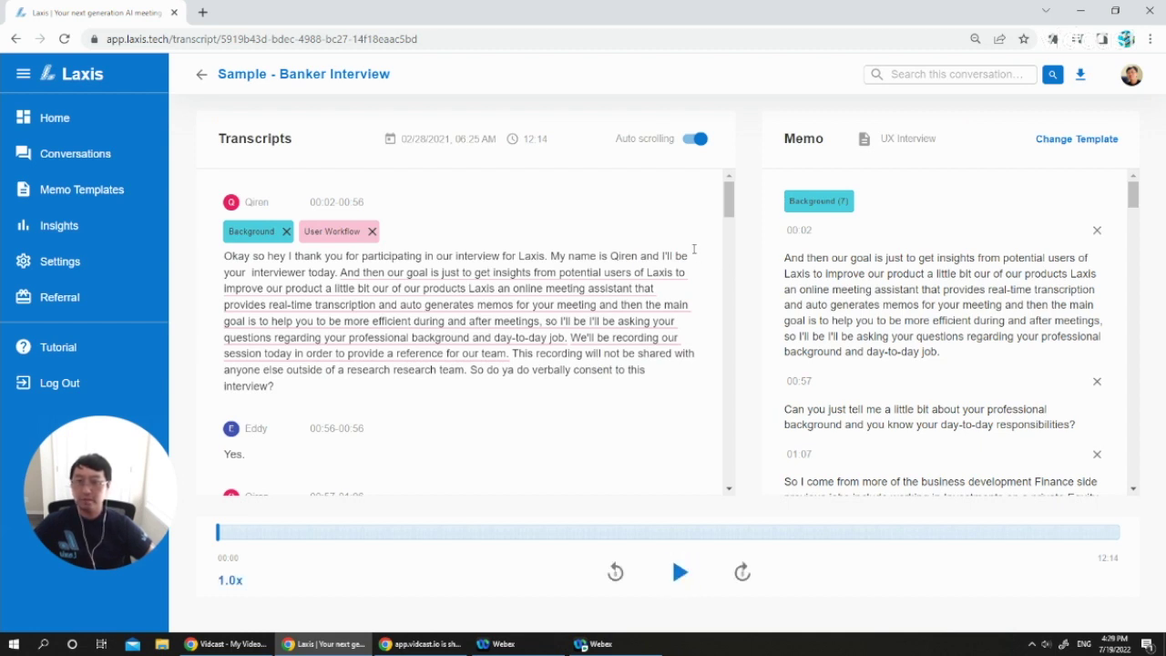
Step: Turn off auto scrolling and jump the Banker Interview playback to the 01:07 memo excerpt
left_click(943, 283)
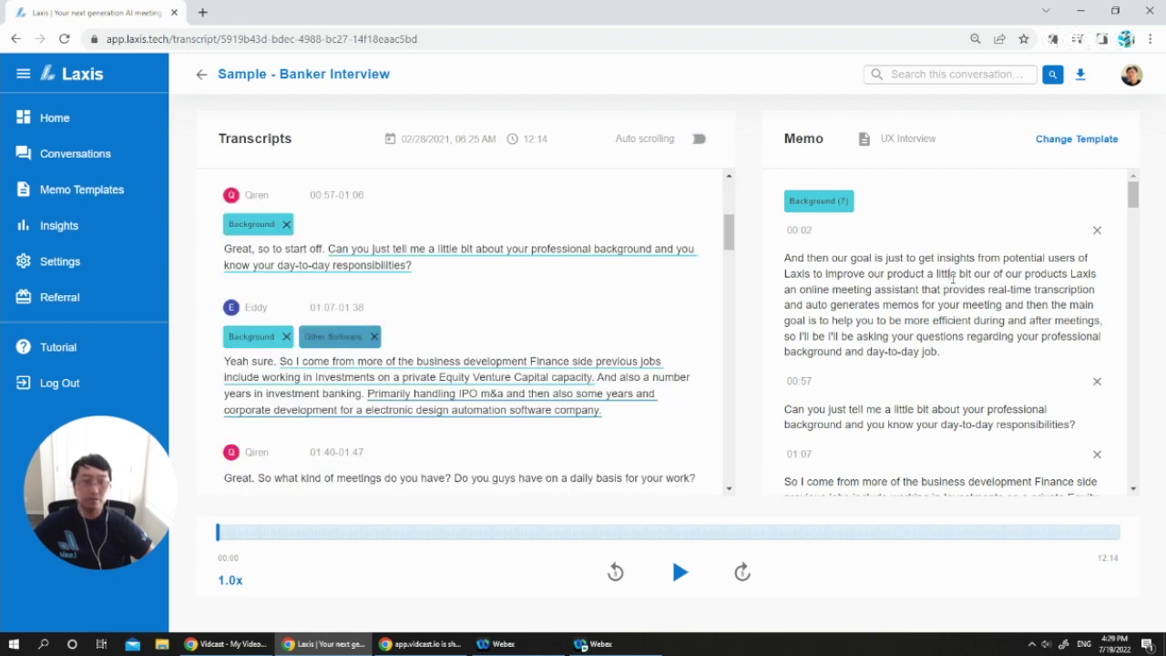
scroll(953, 278, "down", 10)
scroll(953, 278, "up", 8)
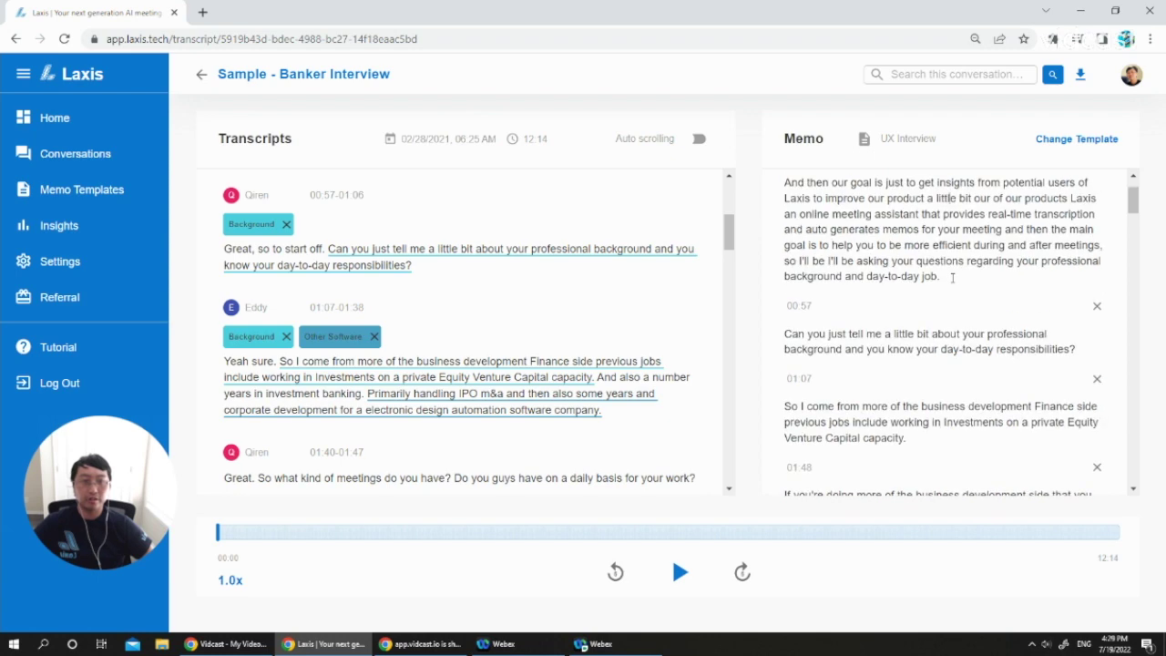
scroll(953, 277, "up", 2)
scroll(953, 278, "down", 4)
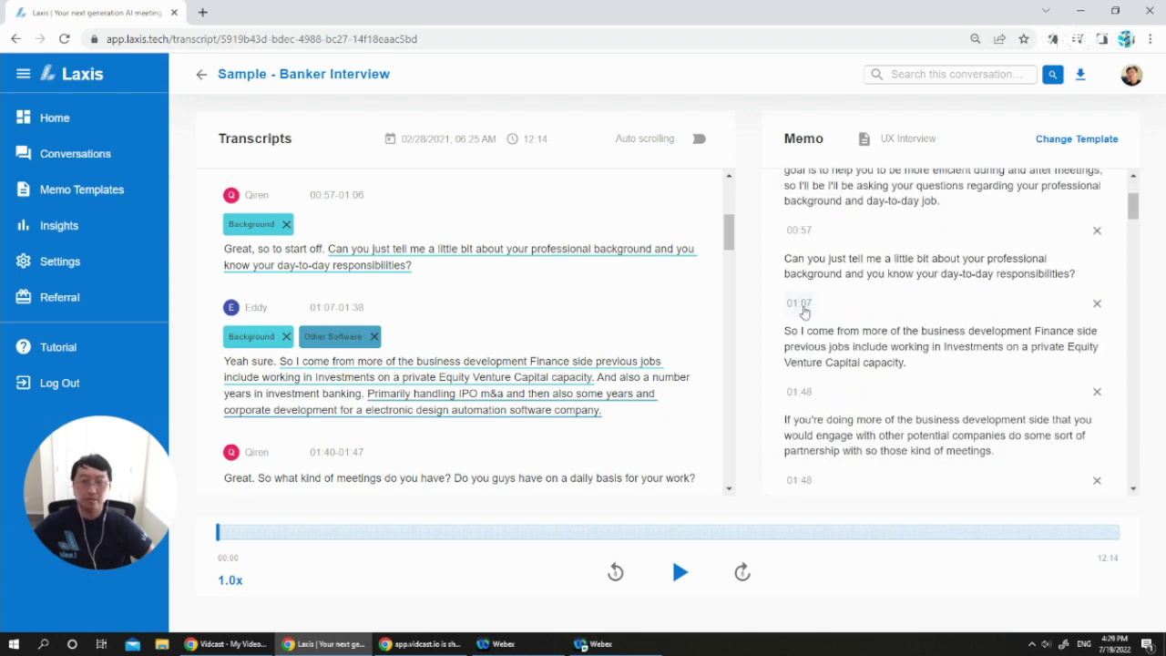
left_click(799, 304)
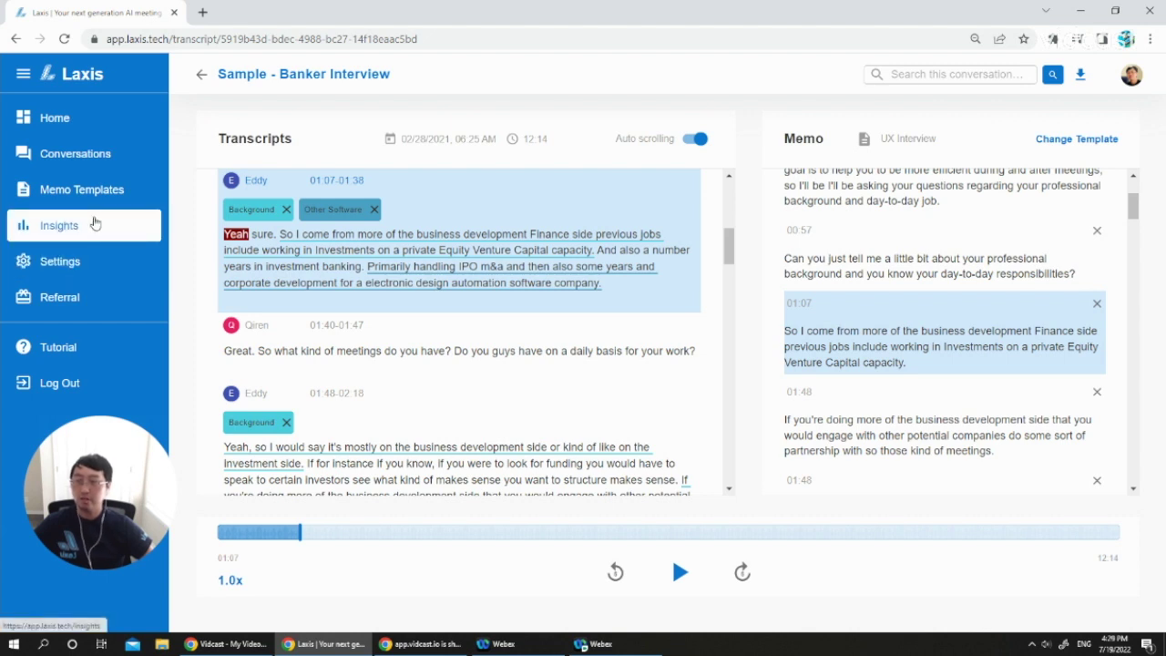
left_click(94, 223)
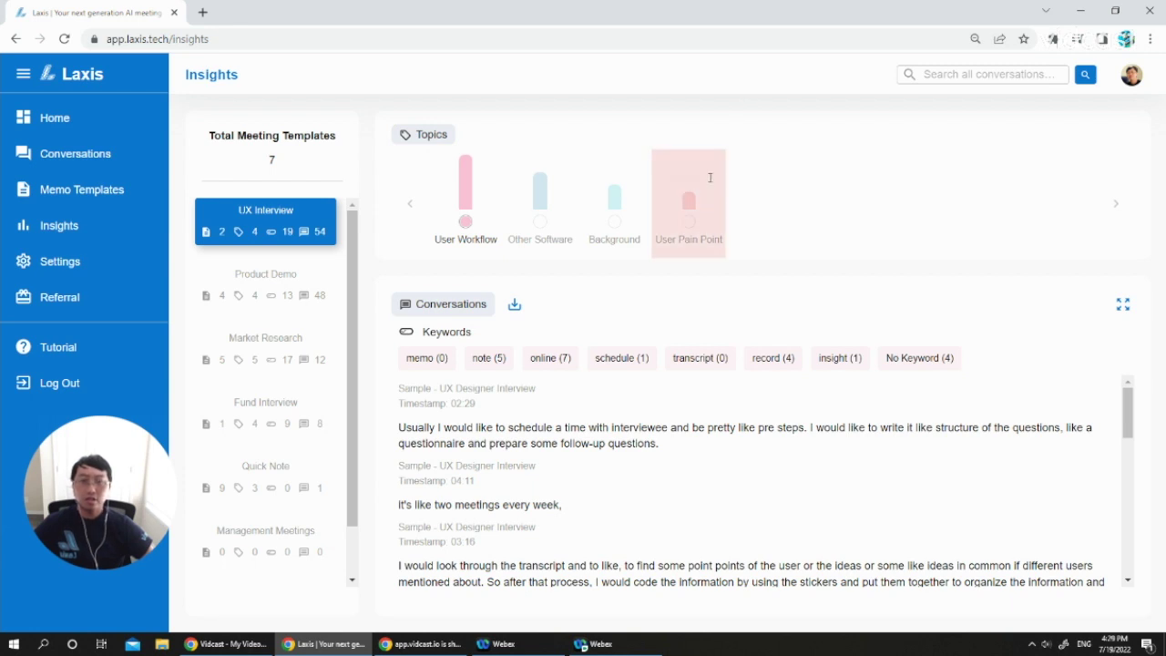
Step: Filter UX Interview insights to the User Pain Point topic, removing User Workflow
left_click(690, 228)
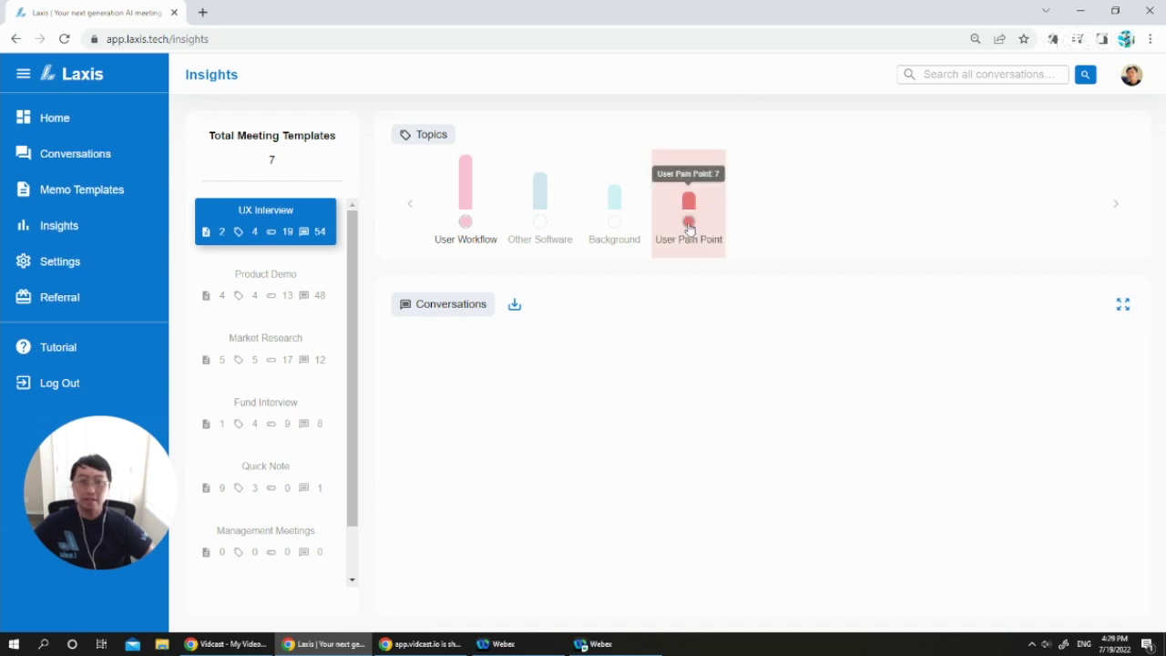
left_click(468, 237)
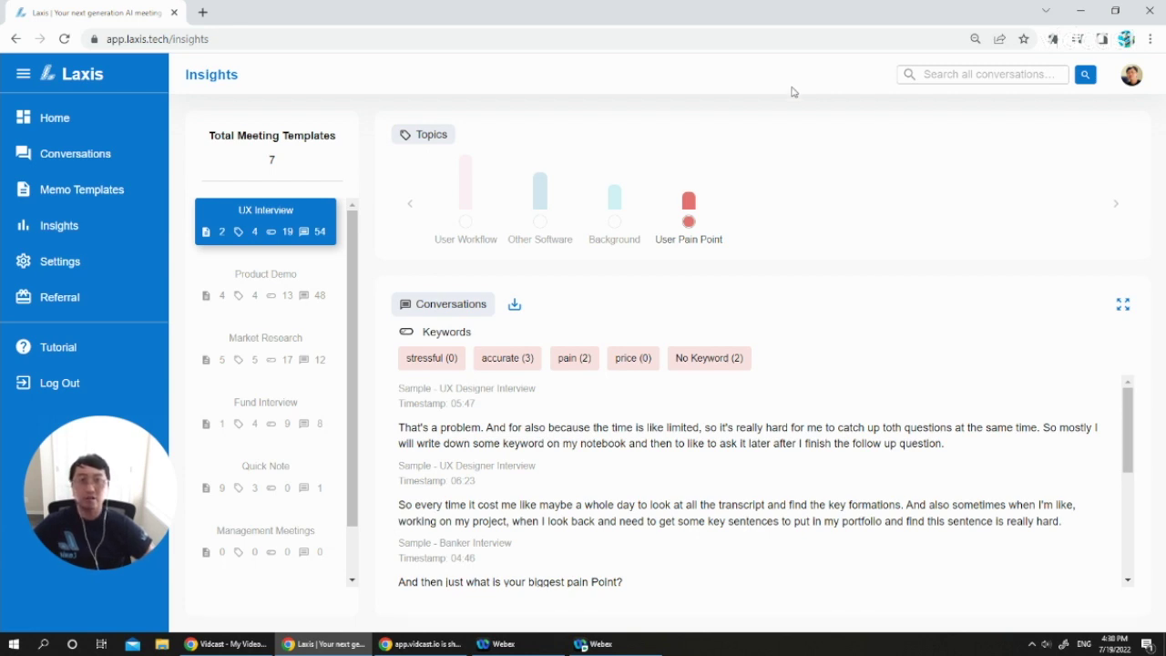
Step: Search all conversations for 'business'
left_click(936, 75)
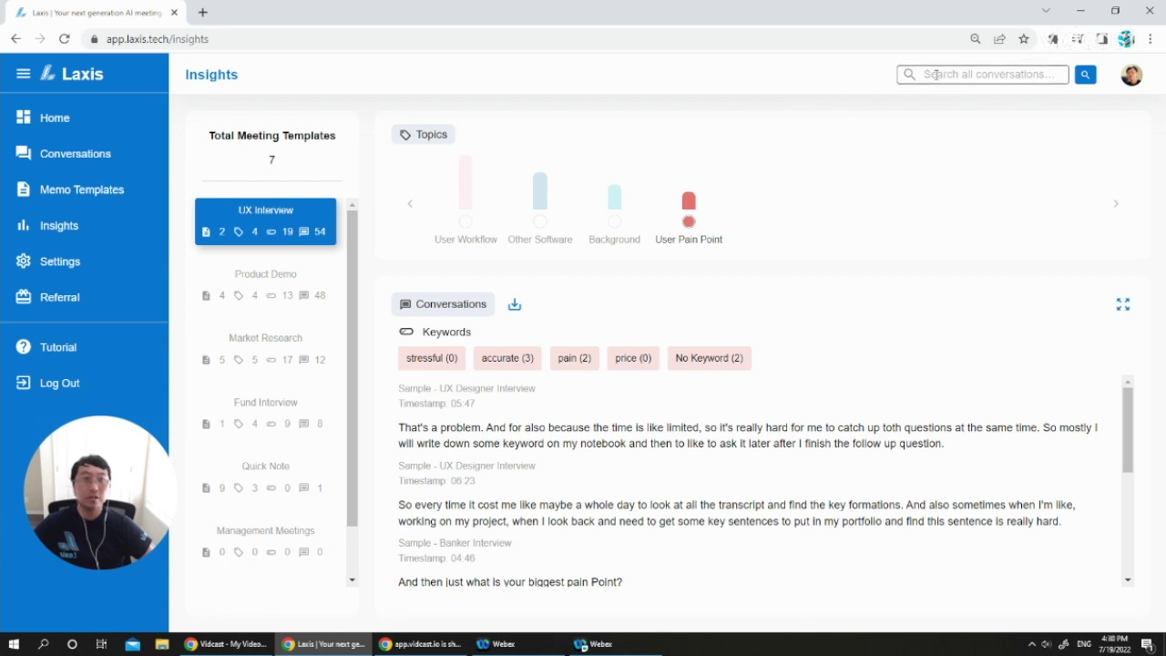
type("business")
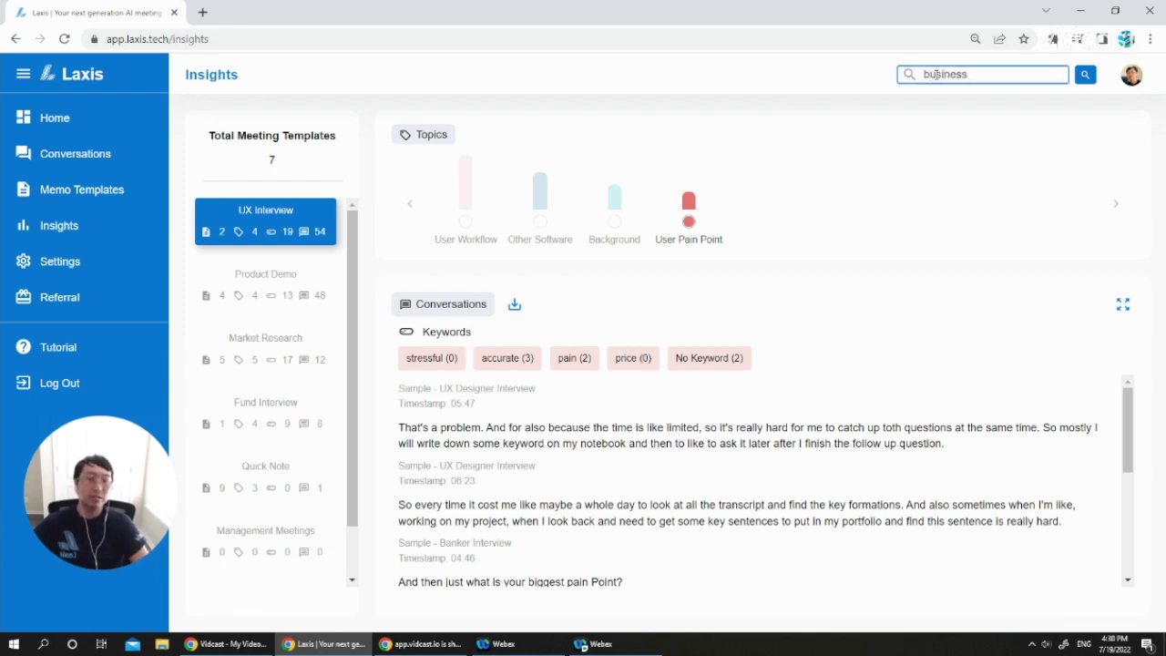
key("Return")
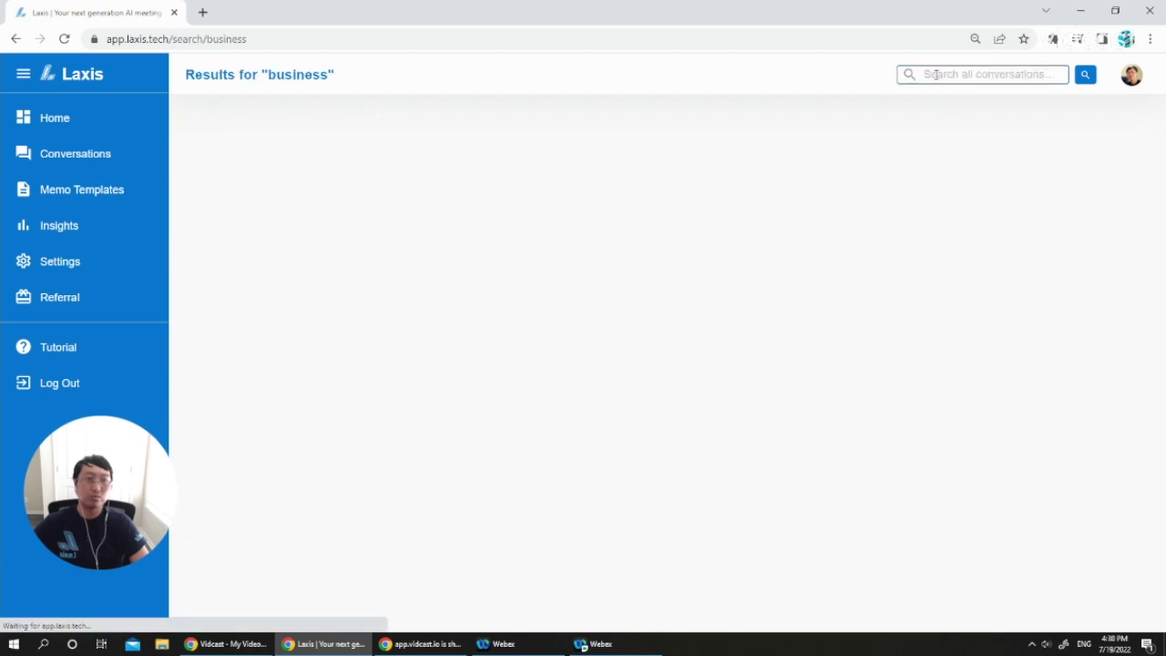